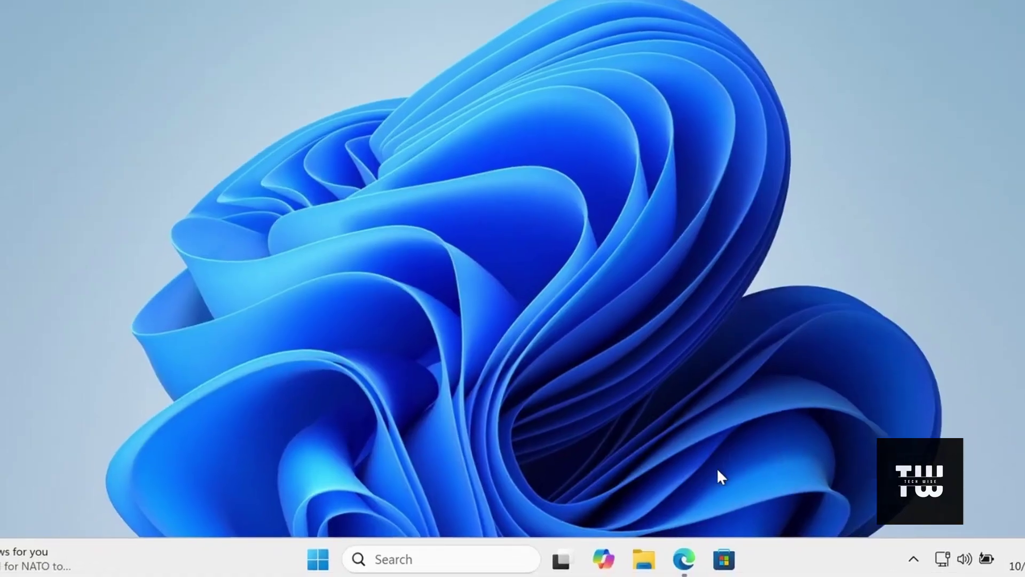
Step: Download the 1.19GB Android-TV.iso from MediaFire and watch its progress in the Downloads flyout
left_click(685, 556)
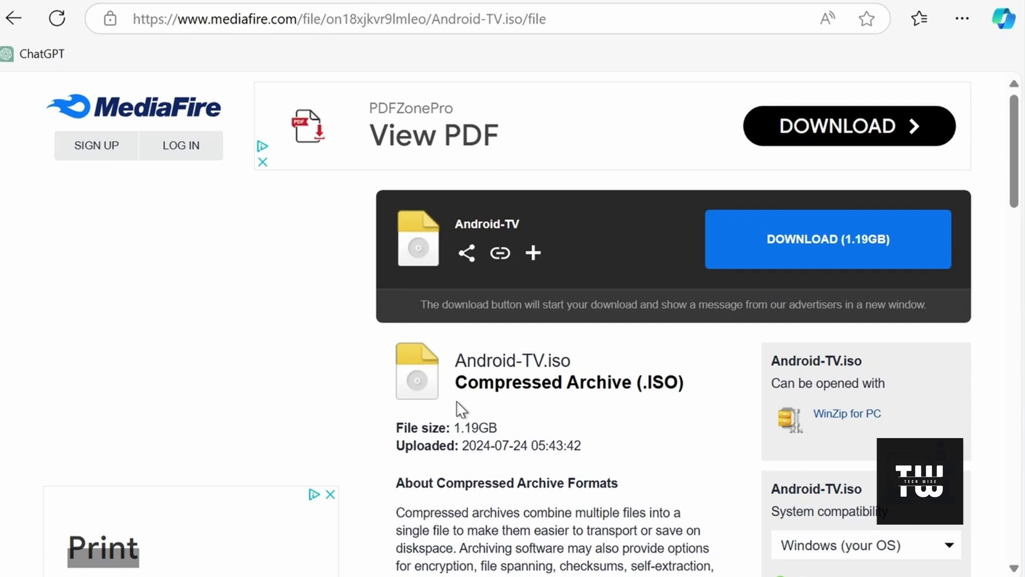
left_click_drag(460, 363, 630, 360)
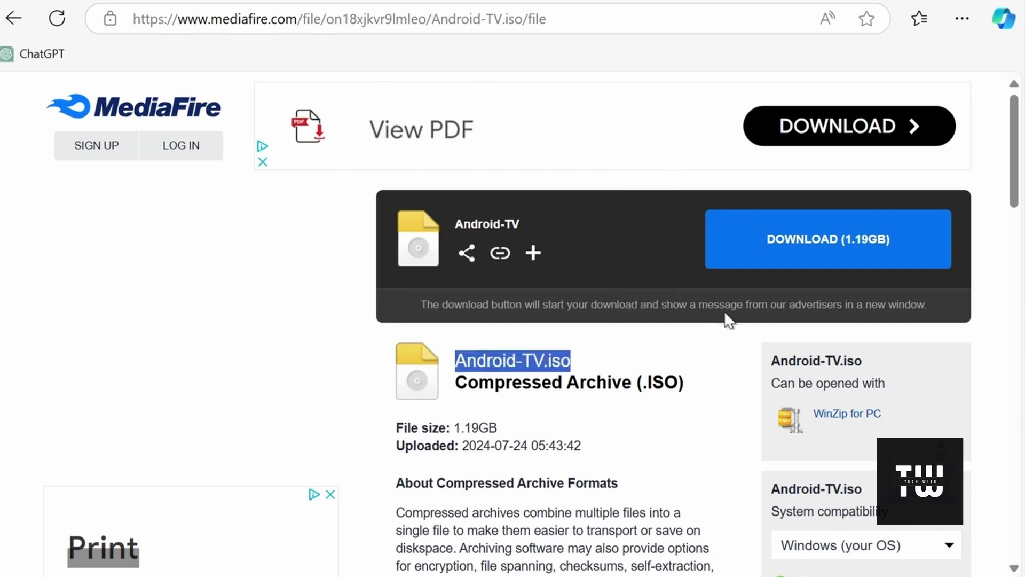
left_click(849, 245)
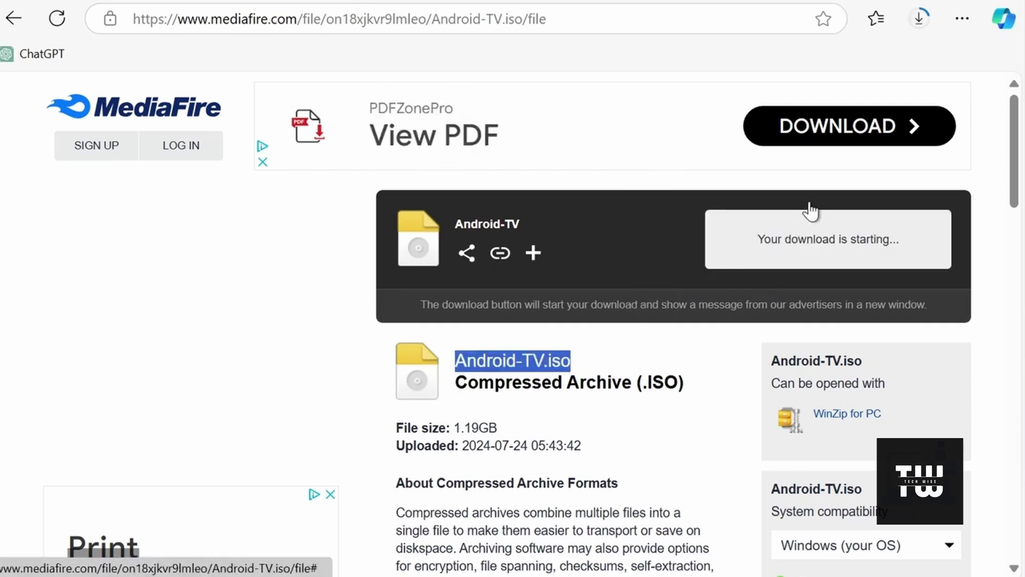
left_click(915, 24)
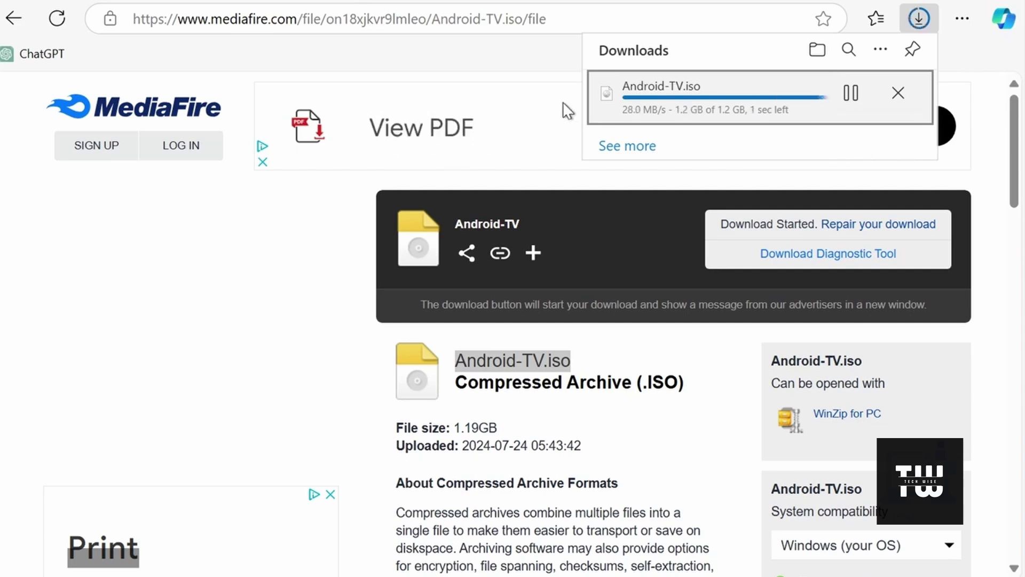
Step: Search the web for 'rufus' in a new tab and open the official rufus.ie site
key("ctrl+t")
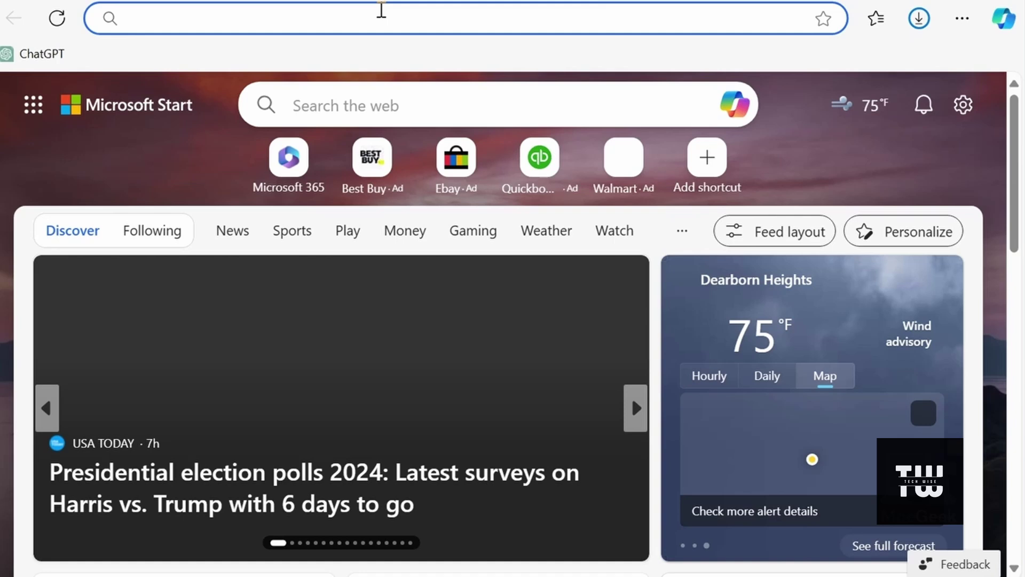
type("ru")
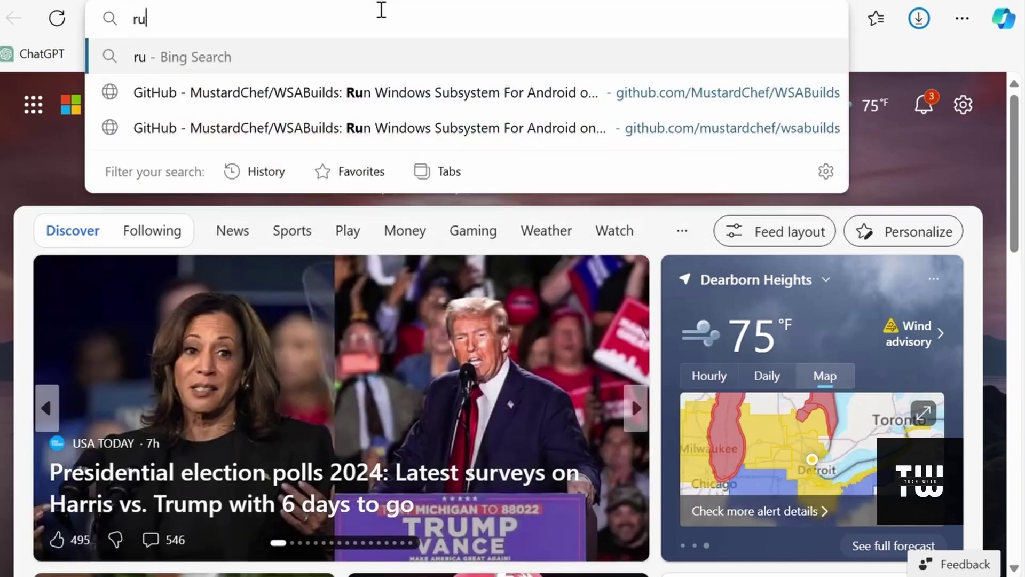
type("fus")
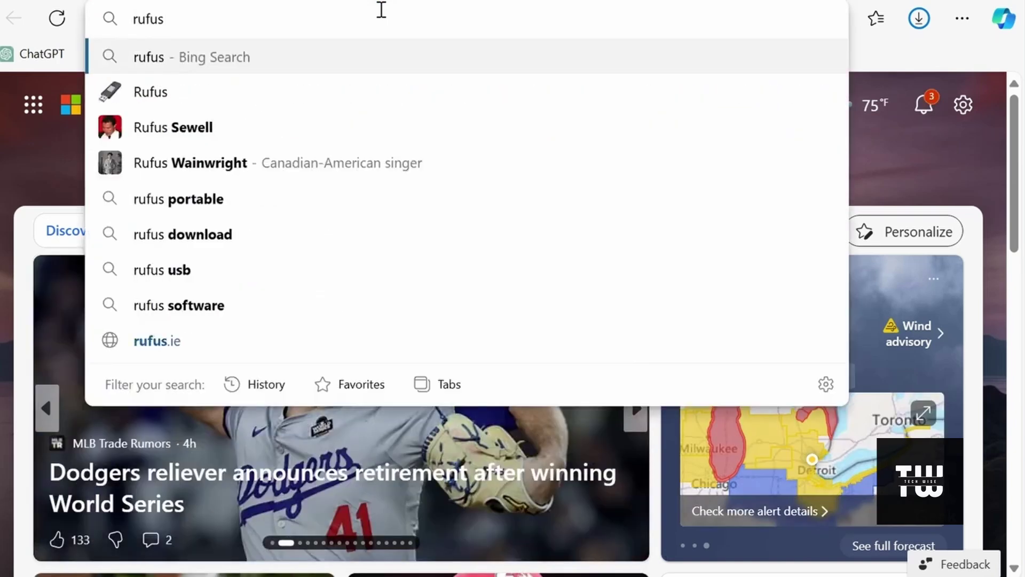
key("Return")
left_click(389, 354)
Step: Download the portable rufus-4.6p.exe for Windows x64 and show it in the Downloads folder
scroll(467, 107, "down", 3)
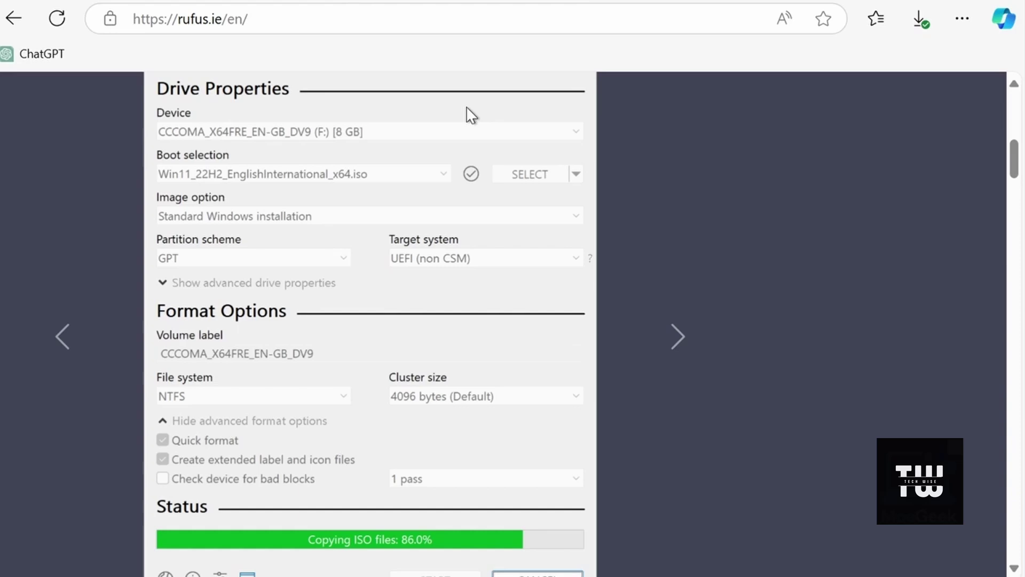
scroll(466, 107, "down", 15)
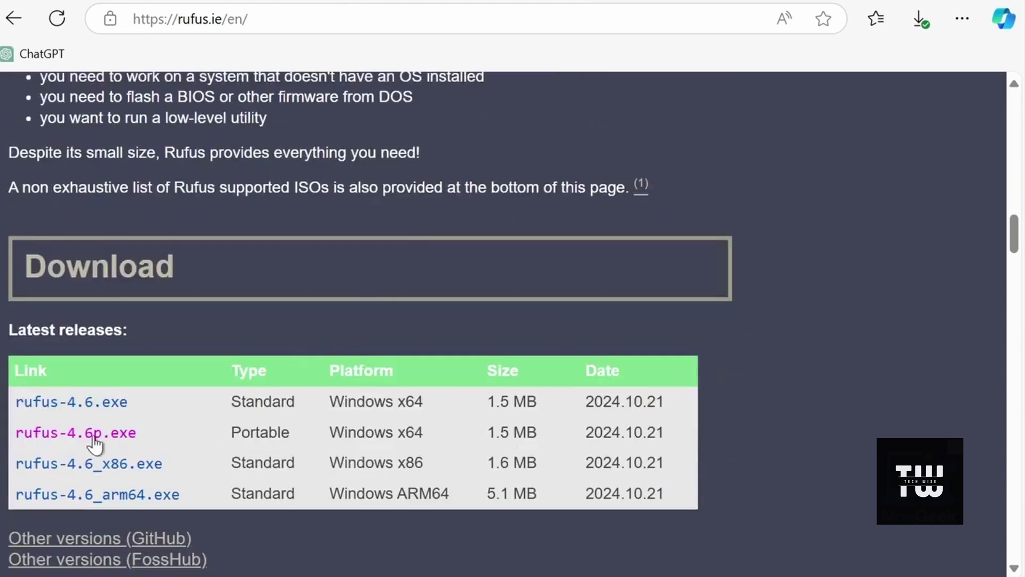
left_click(38, 433)
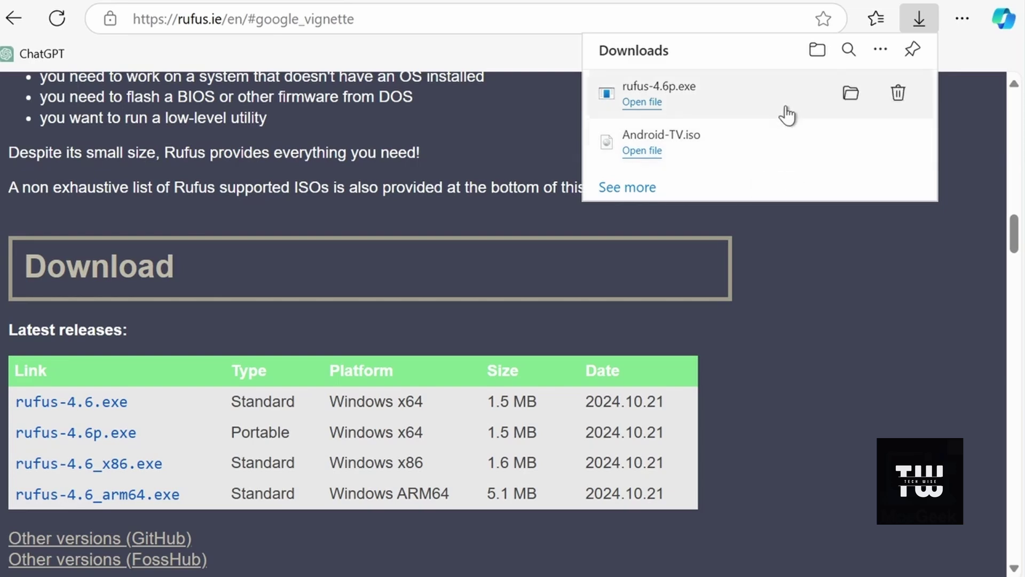
left_click(850, 92)
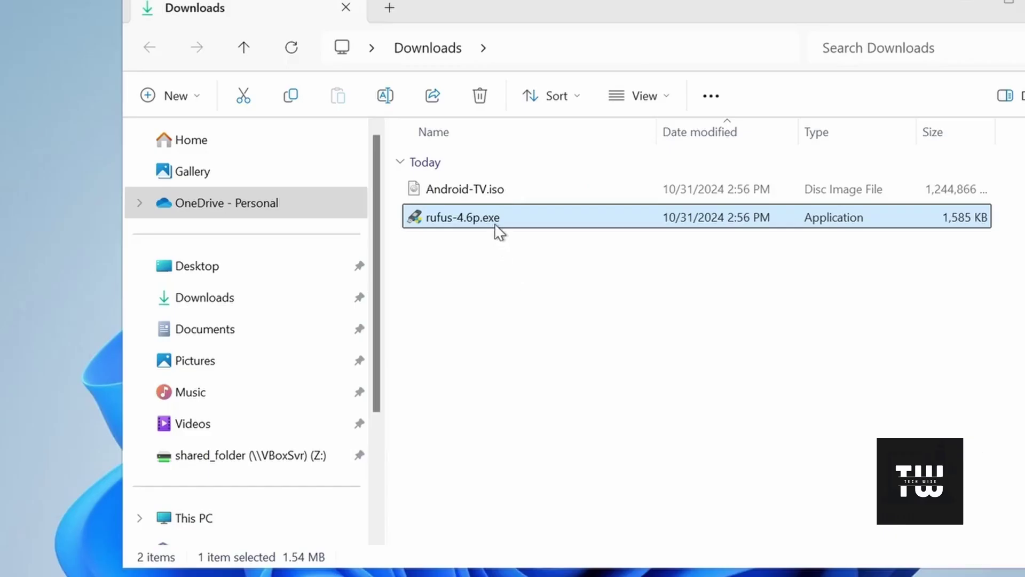
Step: Launch rufus-4.6p.exe with admin approval and select the 16 GB KINGSTONE (F:) drive
double_click(496, 225)
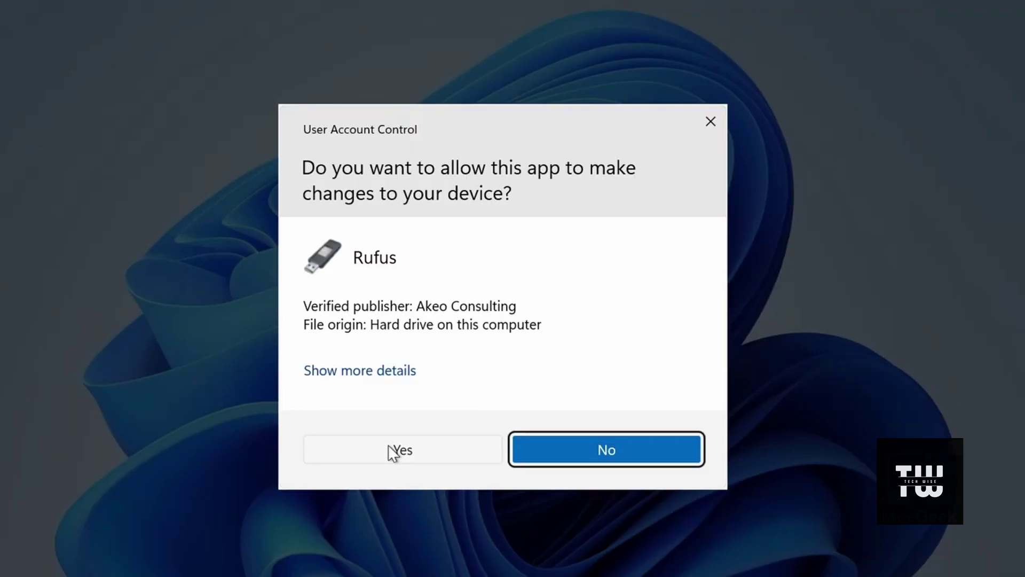
left_click(393, 453)
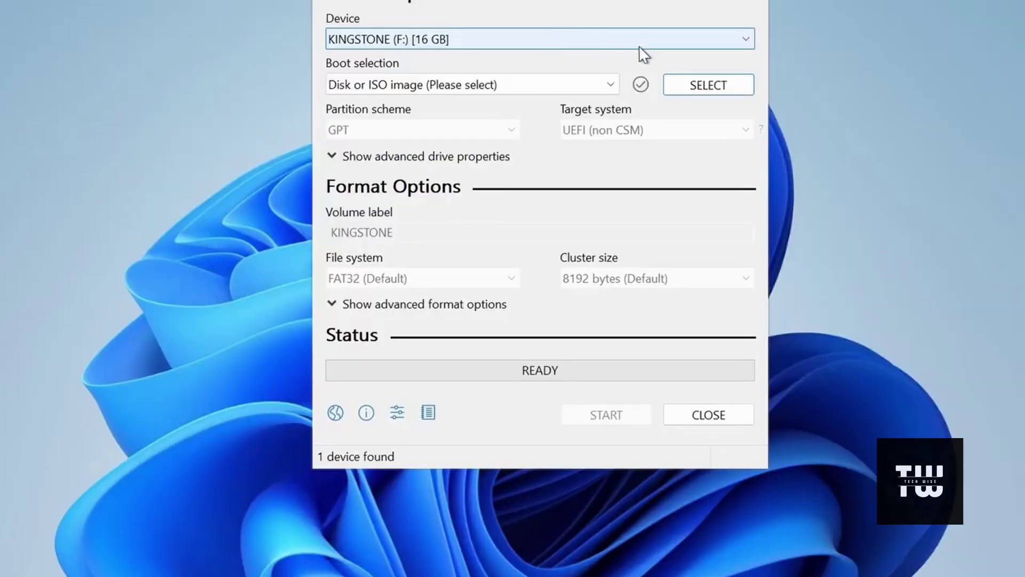
left_click(645, 37)
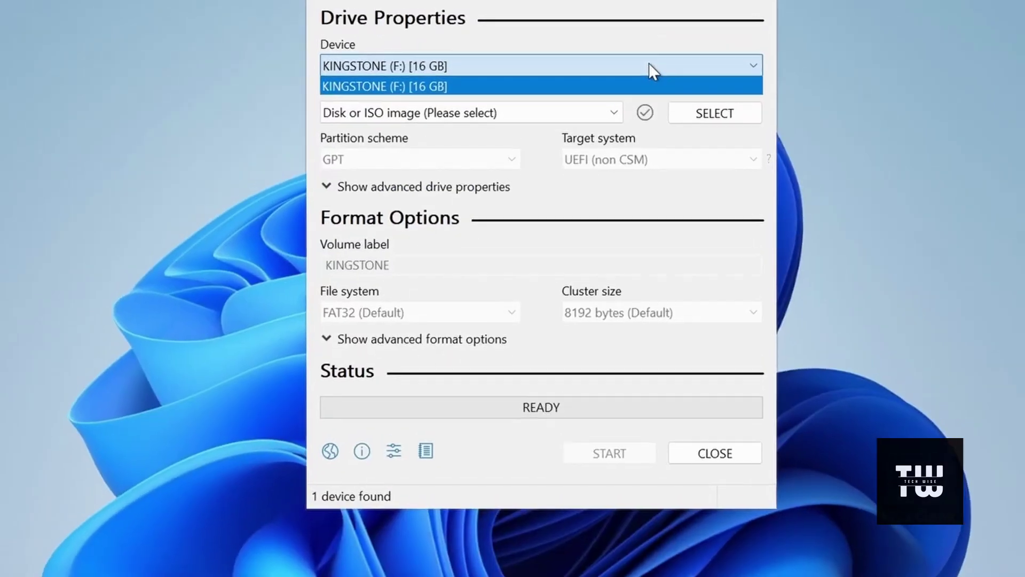
left_click(558, 131)
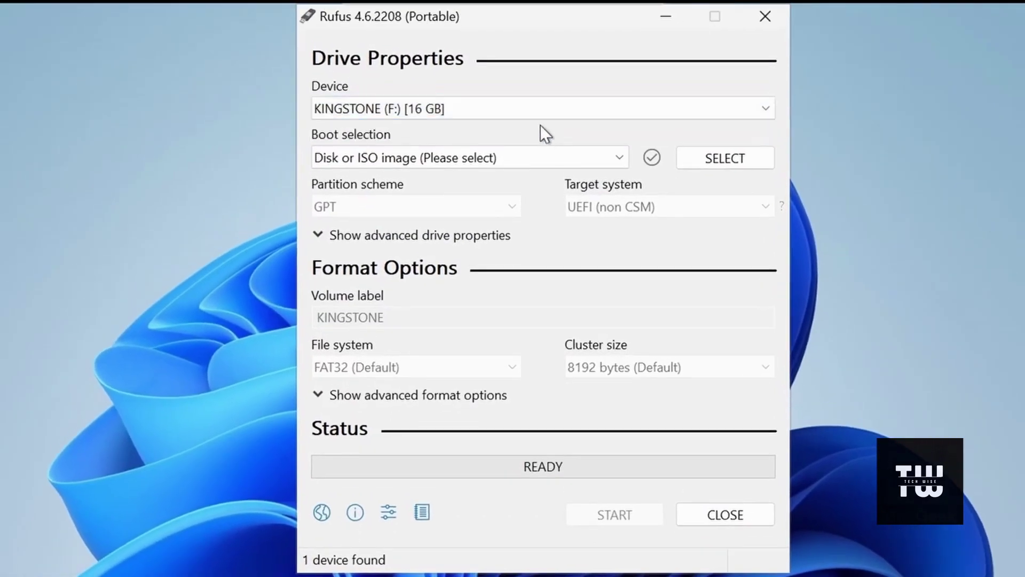
Step: Choose Android-TV.iso from the Downloads folder as the boot image
left_click(730, 158)
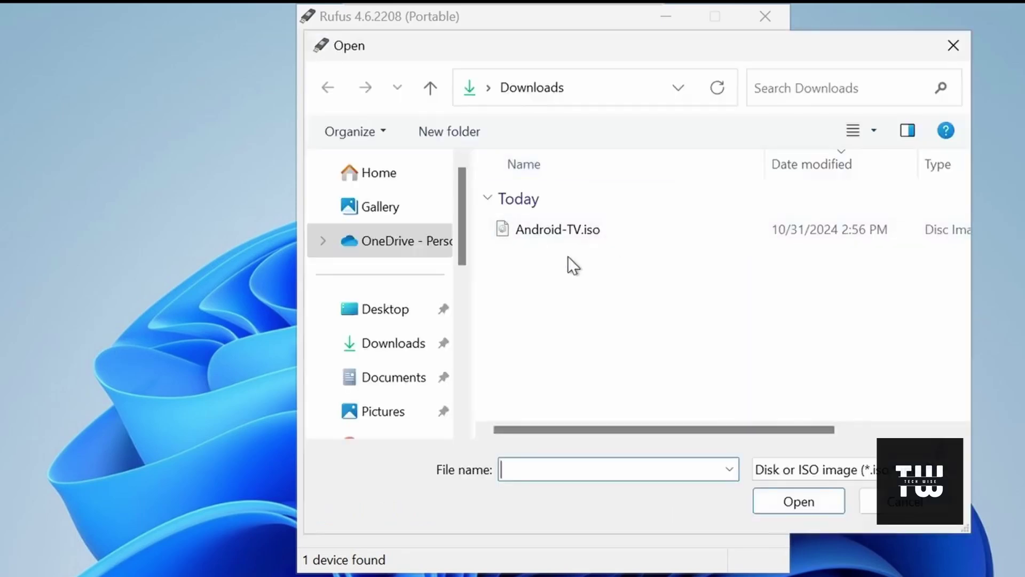
left_click(388, 341)
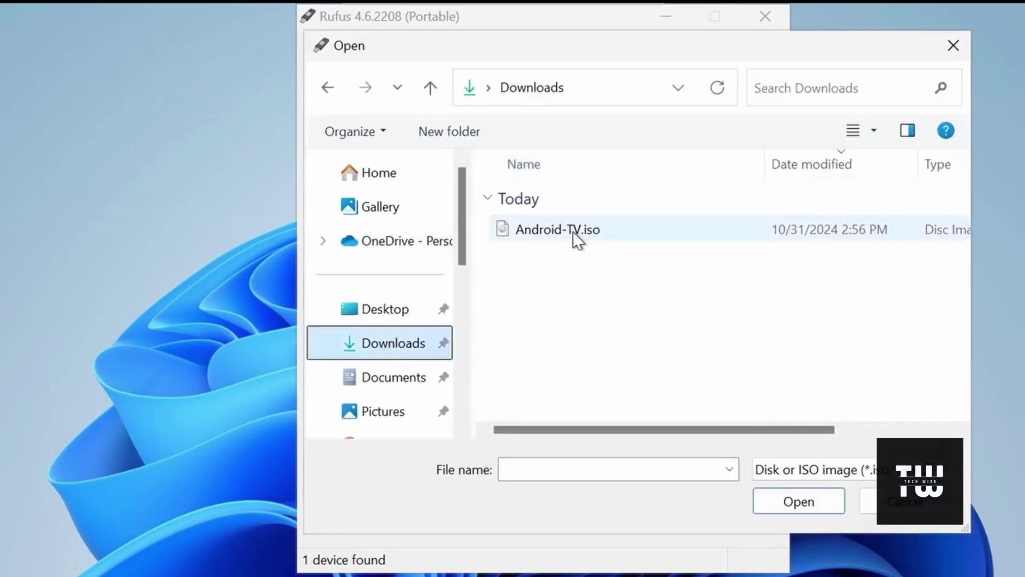
left_click(556, 232)
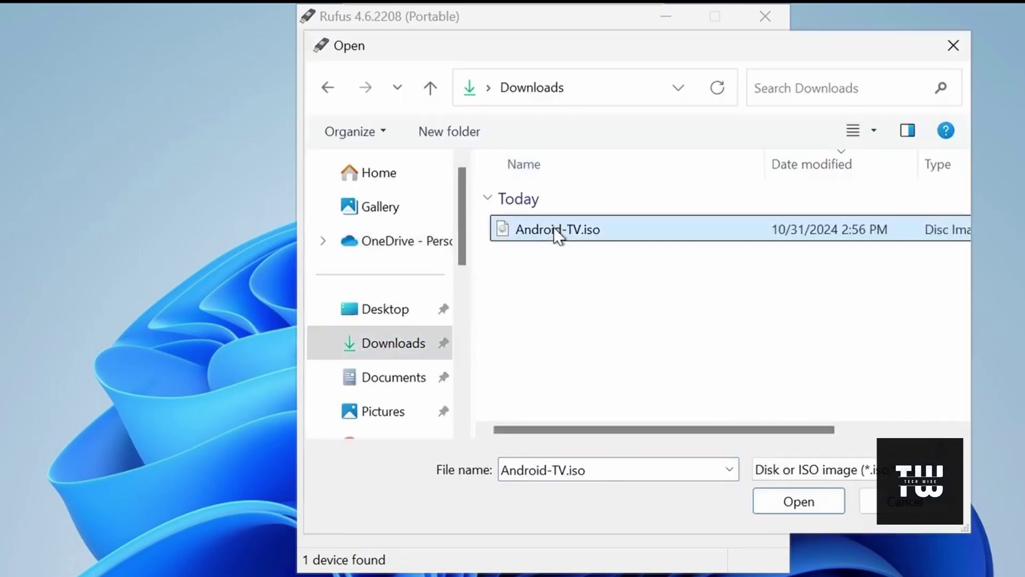
Step: Confirm Android-TV.iso as the image and keep FAT32 as the file system
left_click(782, 494)
left_click(509, 418)
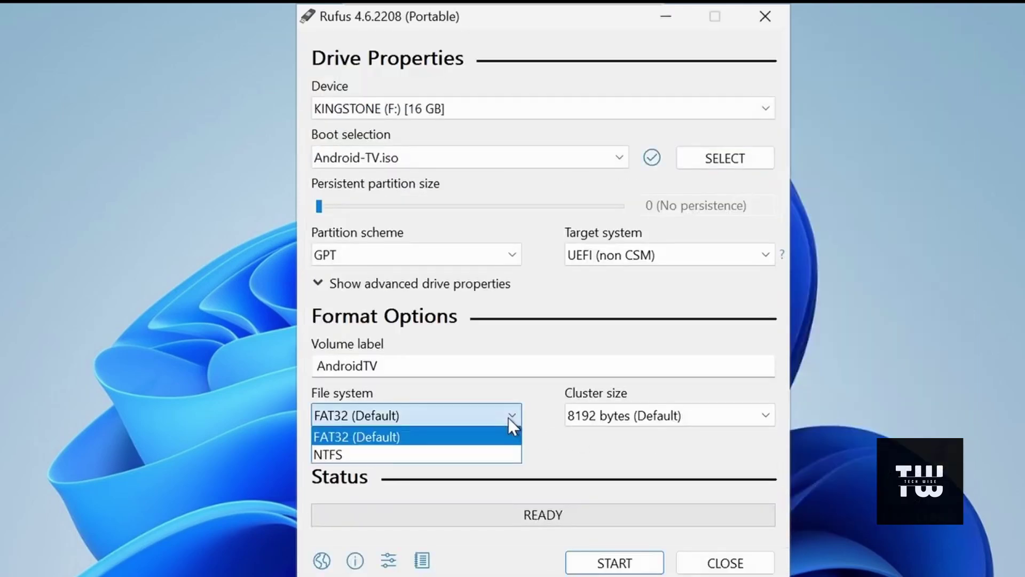
left_click(437, 435)
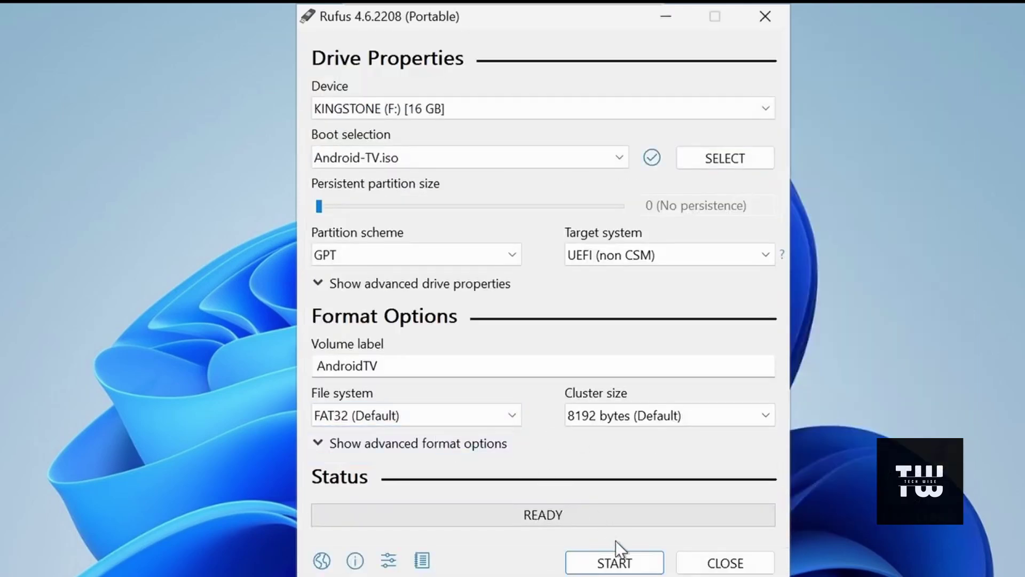
Step: Start writing, accept the bootloader and data-erase warnings, then close Rufus when READY
left_click(618, 561)
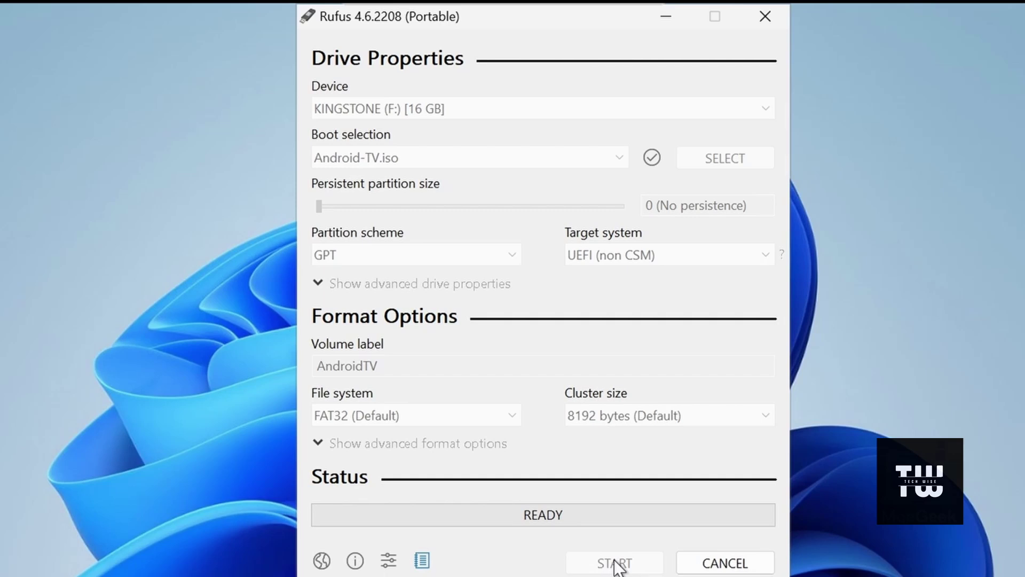
left_click(582, 520)
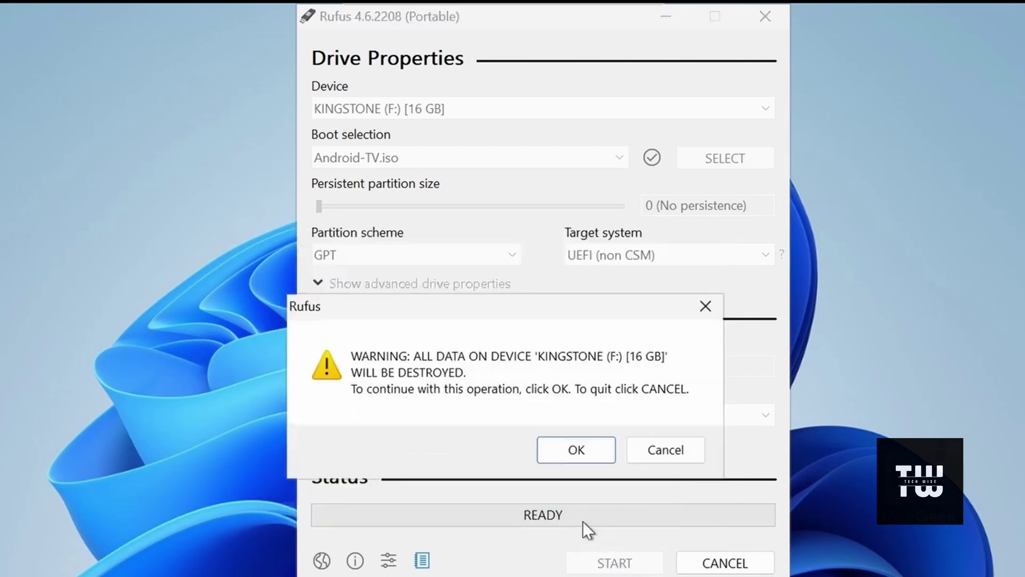
left_click(582, 455)
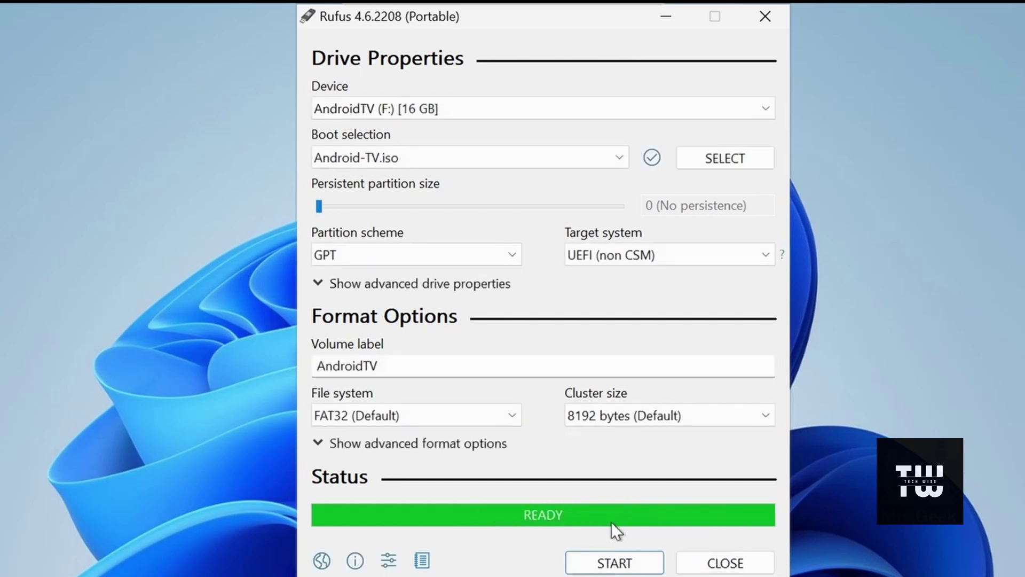
left_click(765, 18)
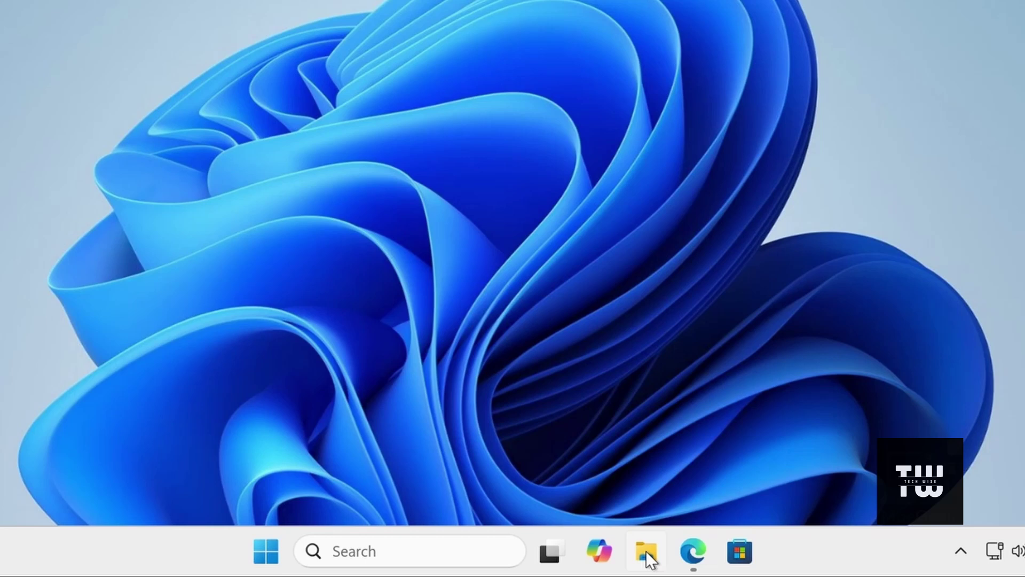
Step: Open the ANDROIDTV (F:) drive from This PC in File Explorer
left_click(646, 549)
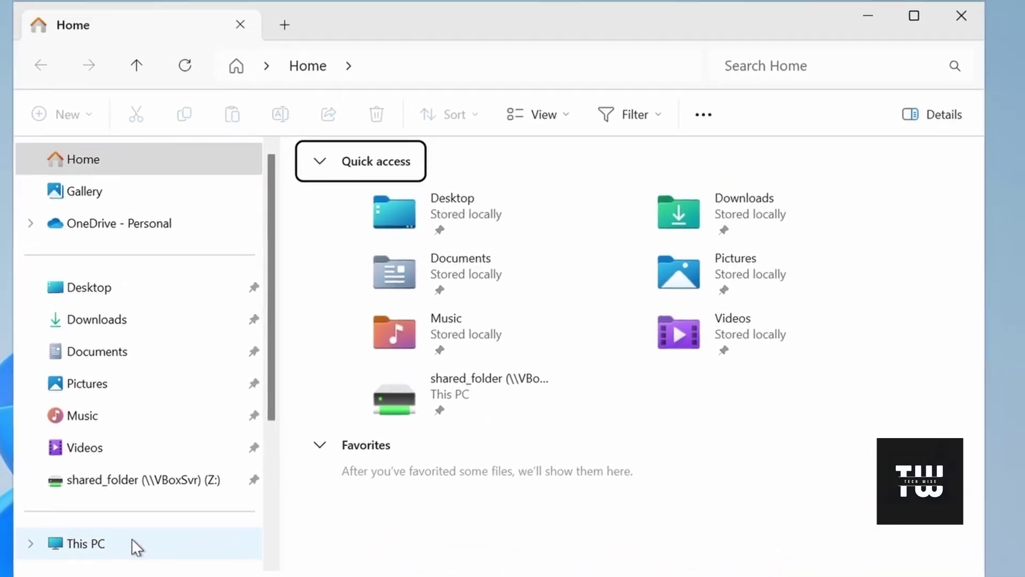
left_click(214, 433)
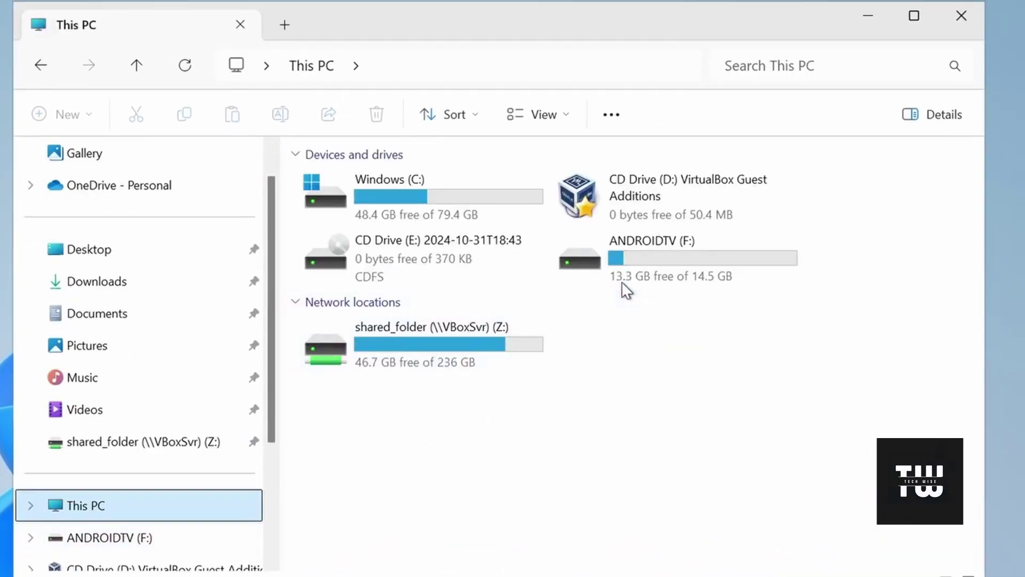
double_click(646, 260)
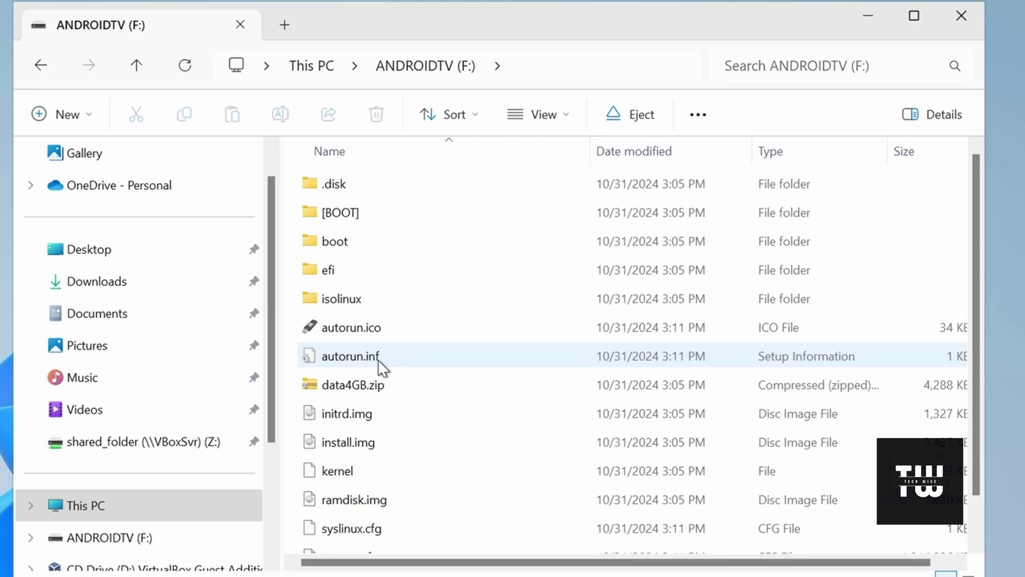
Step: Extract data4GB.zip with WinRAR Extract Here, producing data.img in the drive root
left_click(375, 387)
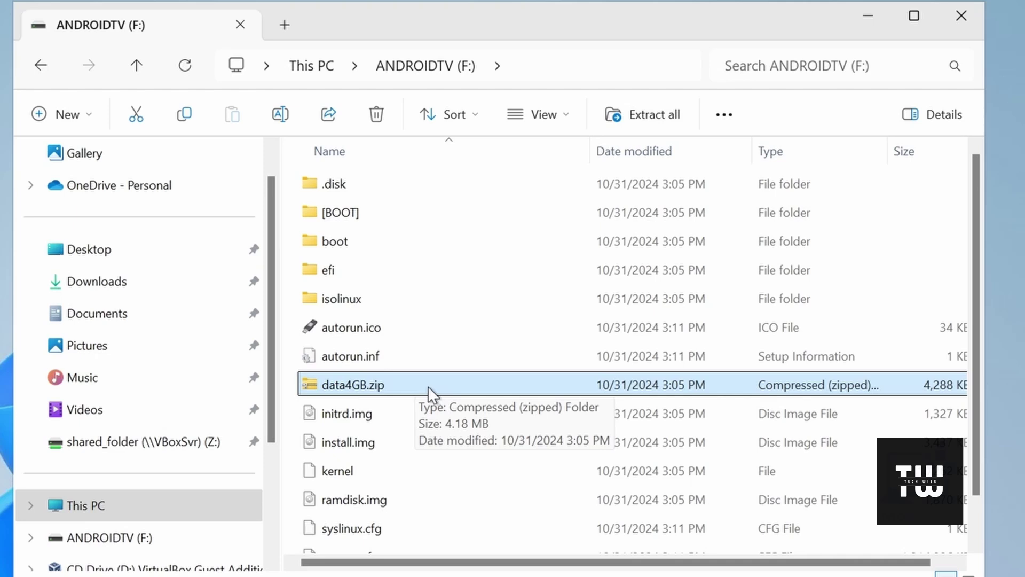
right_click(408, 391)
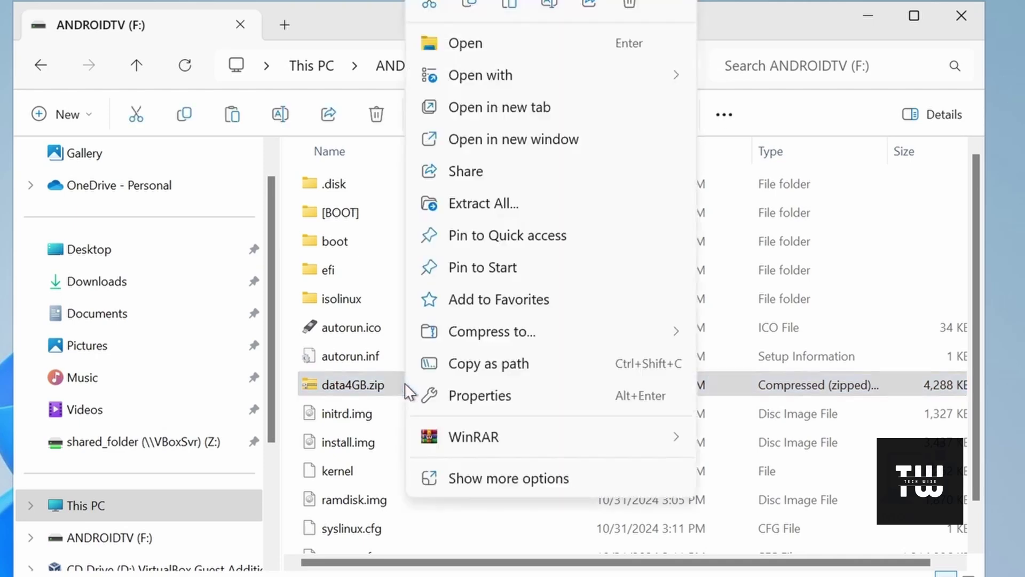
mouse_move(508, 439)
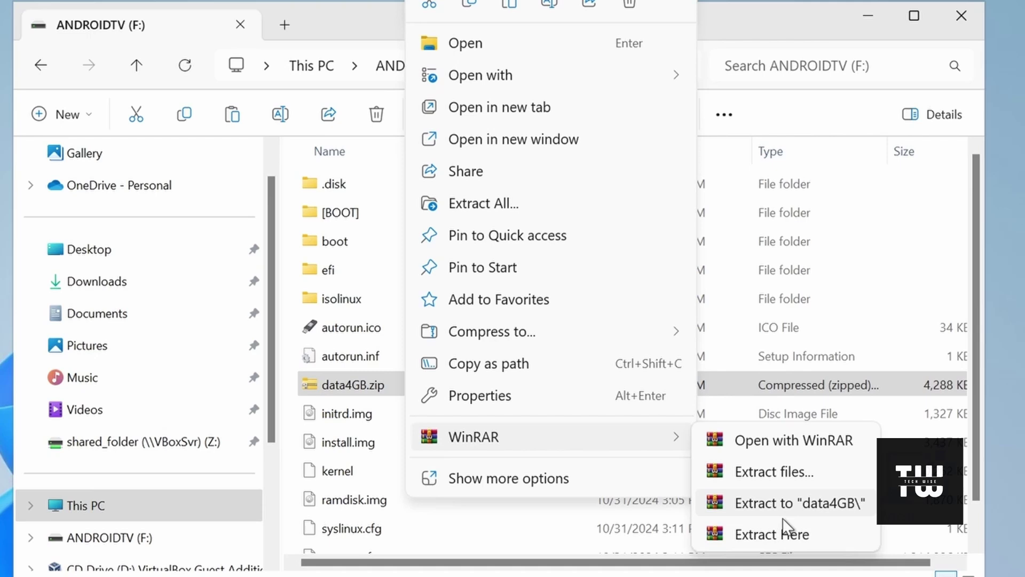
left_click(824, 536)
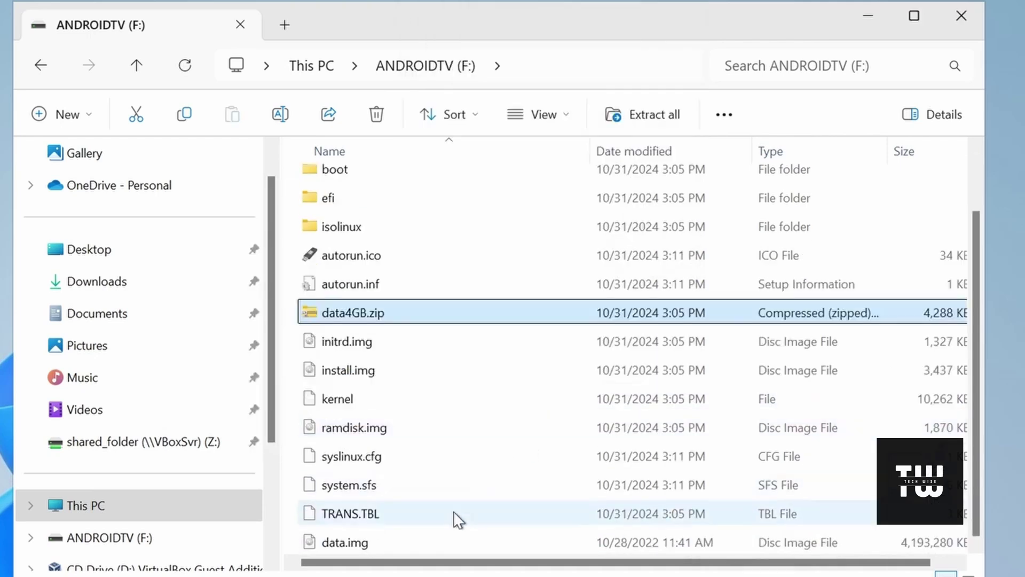
left_click(425, 540)
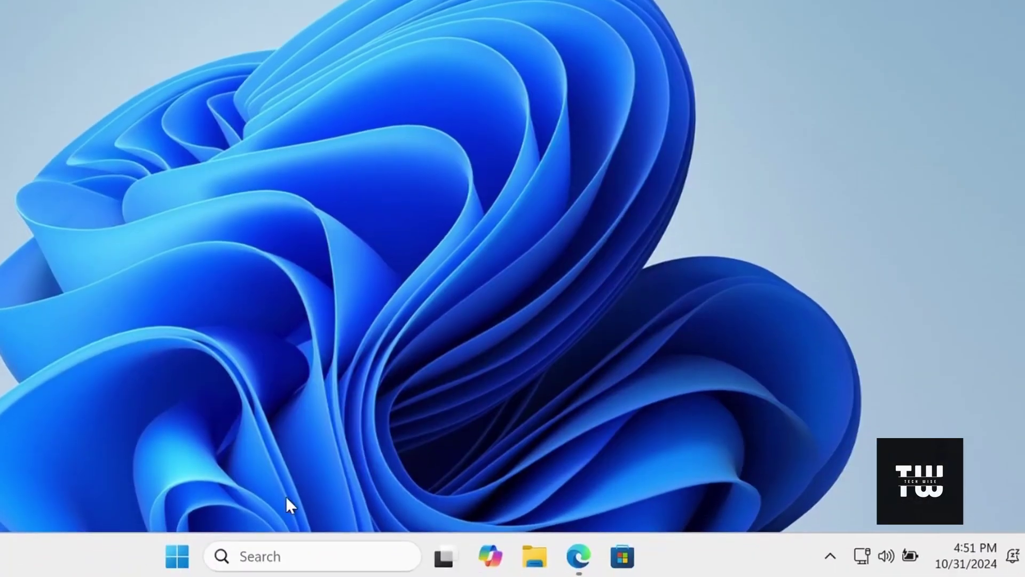
Step: Restart the PC and select UEFI Kingston DataTraveler 2.0 in the firmware Boot Manager
left_click(178, 556)
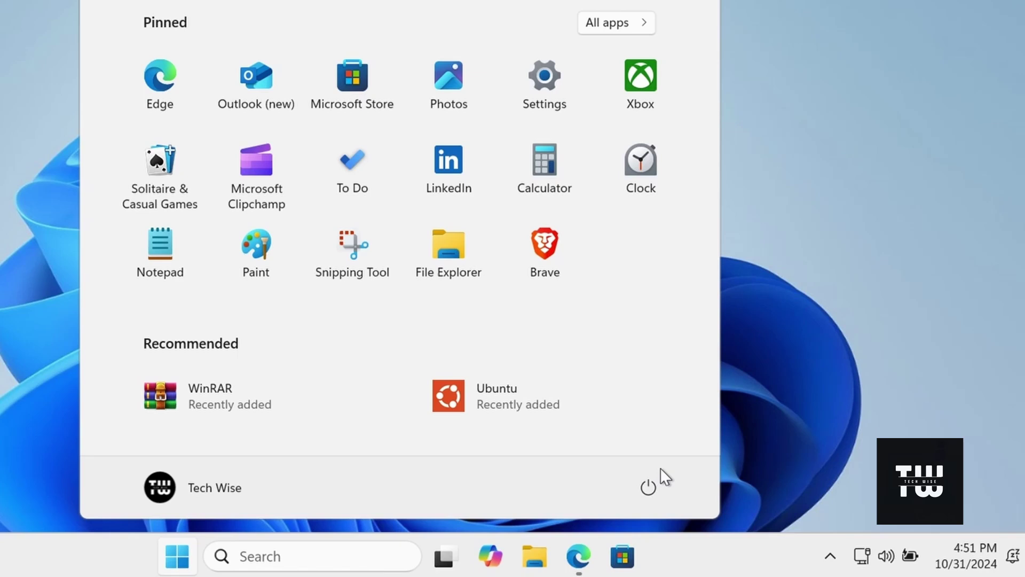
left_click(659, 480)
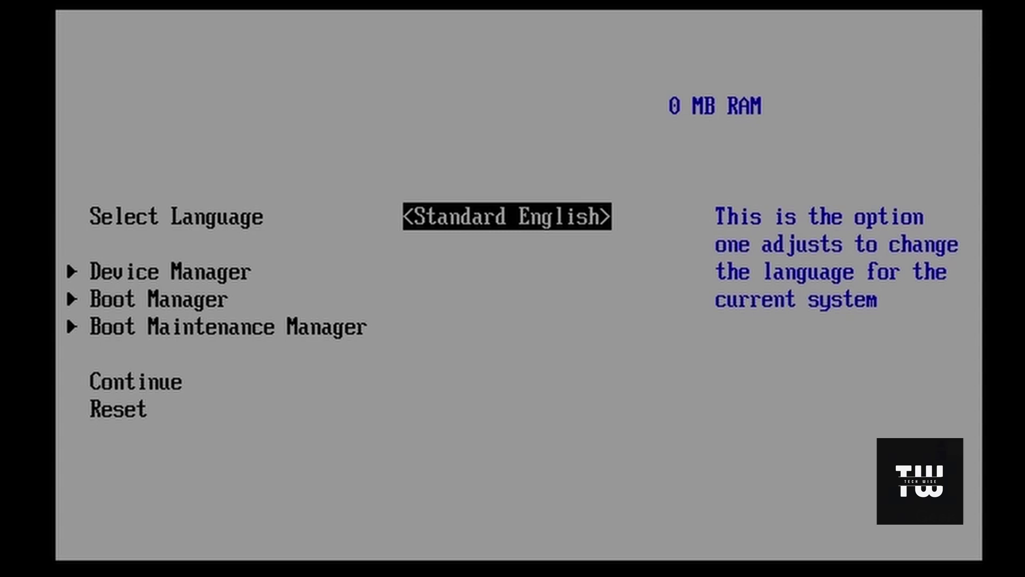
key("Down")
key("Down")
key("Return")
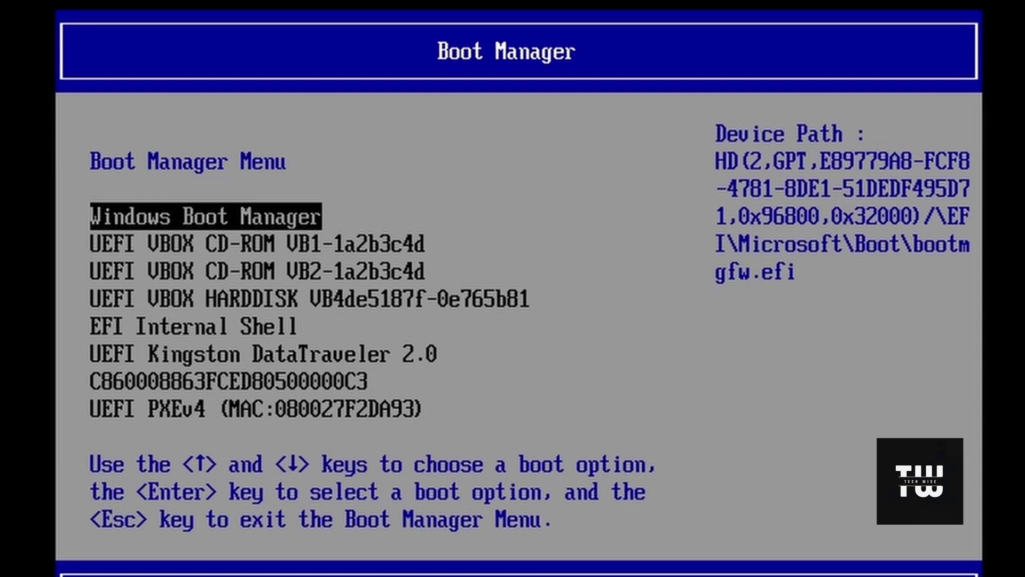
key("Down")
key("Down")
key("Down")
key("Down")
key("Down")
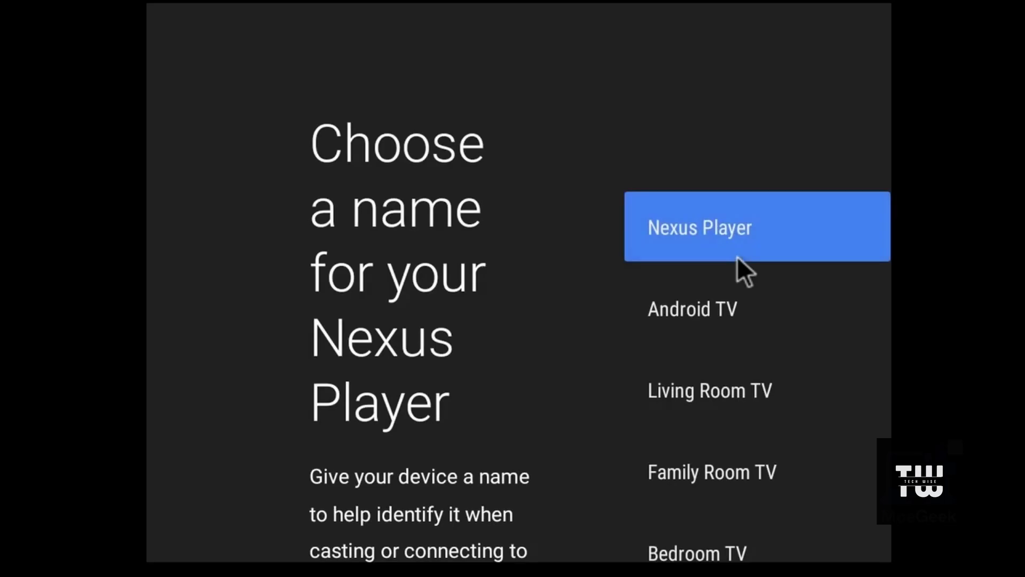
Step: Scroll the Android TV device-naming list down to the Android TV option
scroll(712, 338, "down", 1)
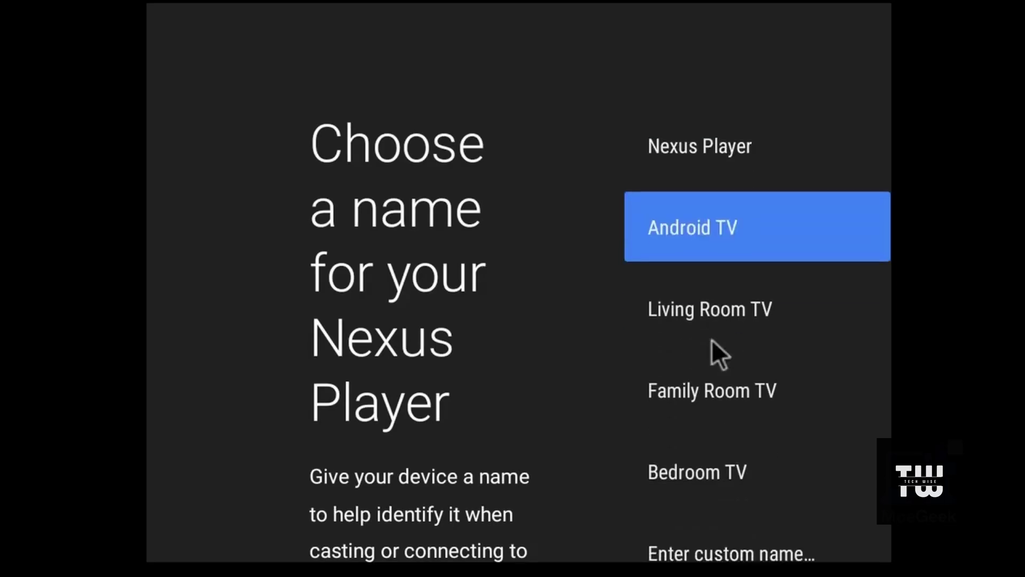